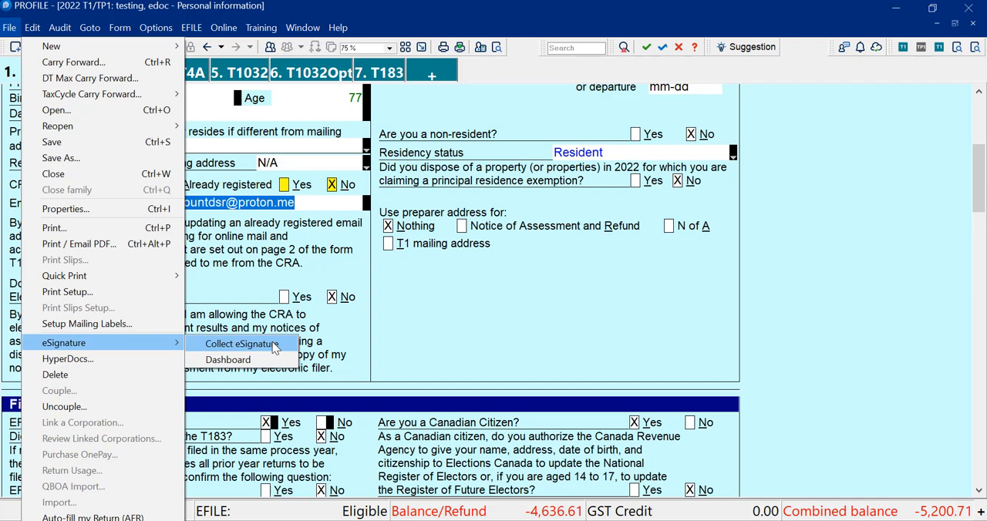
Start an eSignature request for the T1032 joint election to split pension income and advance to the recipients stage.
{"action": "left_click", "coordinate": [275, 349]}
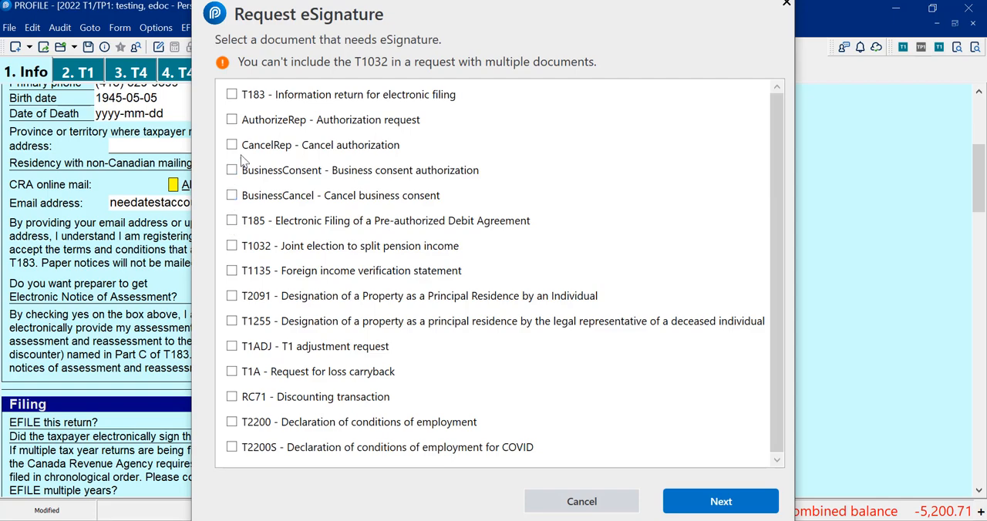
{"action": "left_click", "coordinate": [230, 243]}
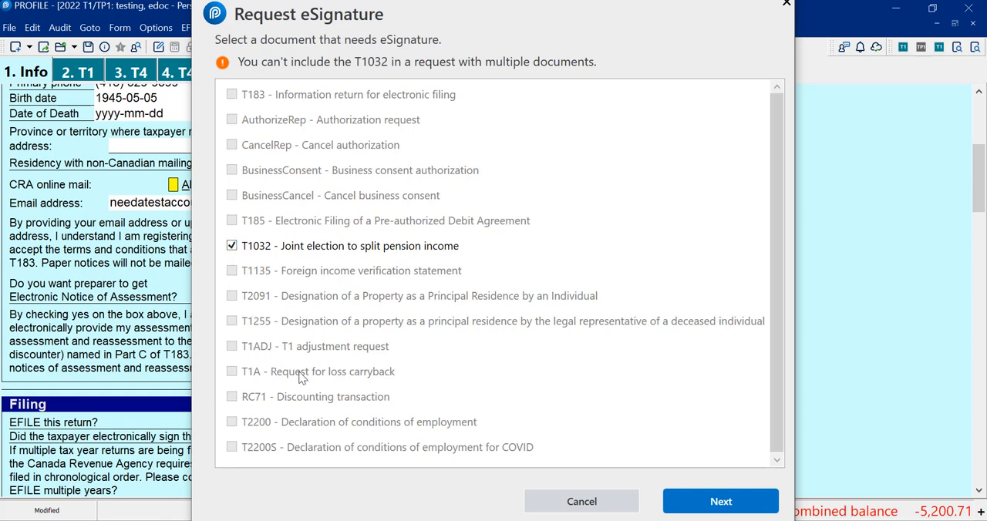
{"action": "left_click", "coordinate": [727, 502]}
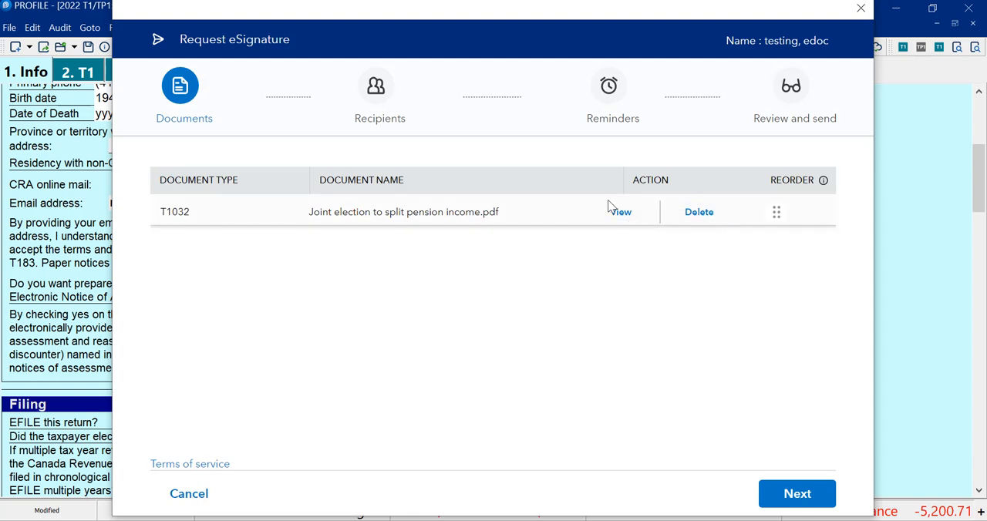
{"action": "left_click", "coordinate": [795, 494]}
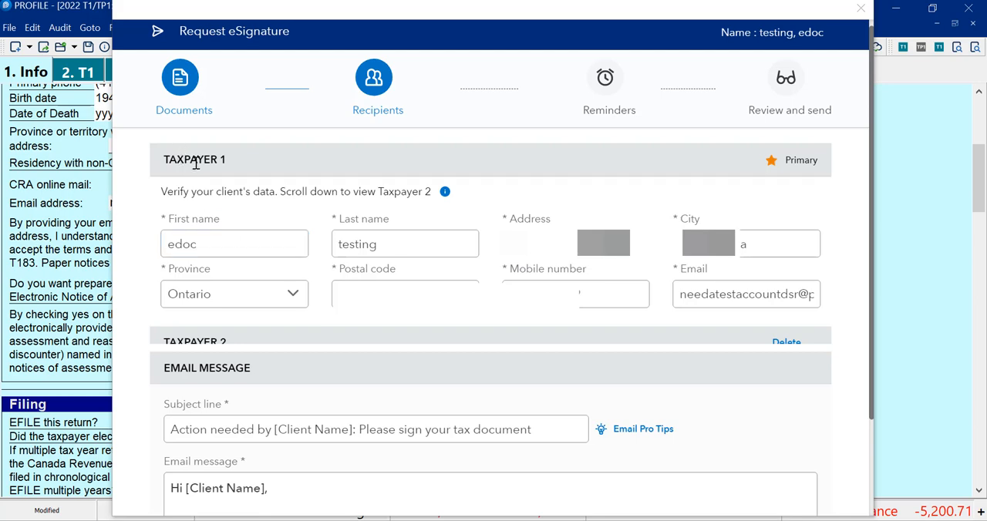
Review both taxpayers' recipient details and the email message, then advance to the reminders stage.
{"action": "left_click", "coordinate": [681, 299]}
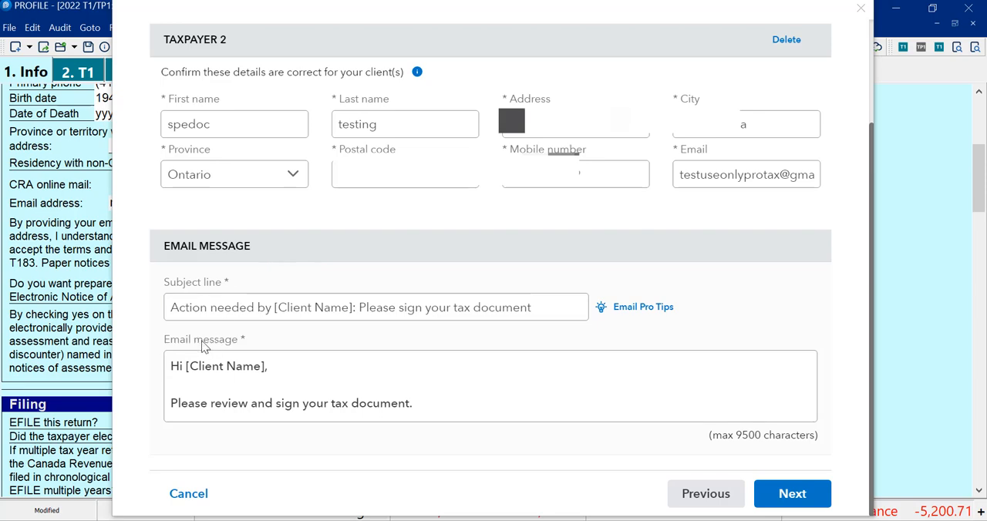
{"action": "triple_click", "coordinate": [230, 367]}
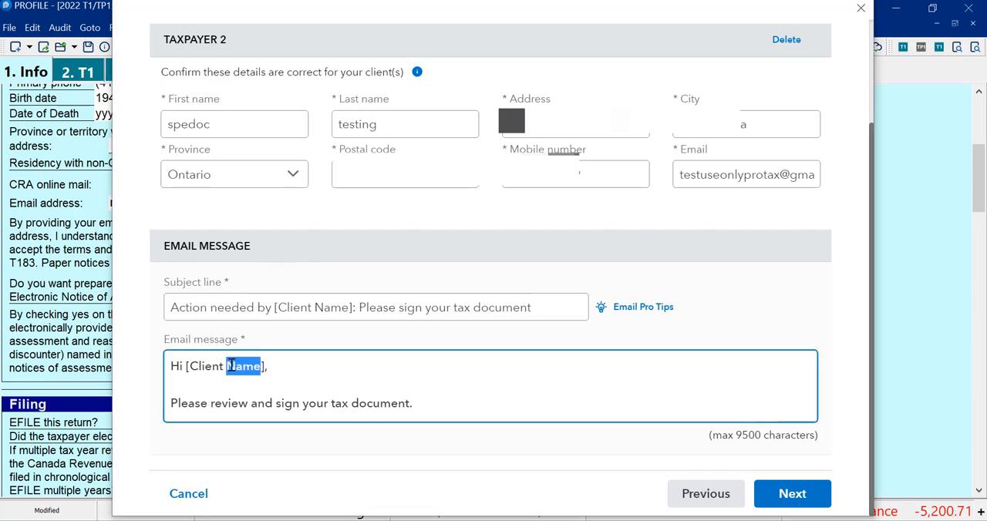
{"action": "left_click", "coordinate": [230, 366]}
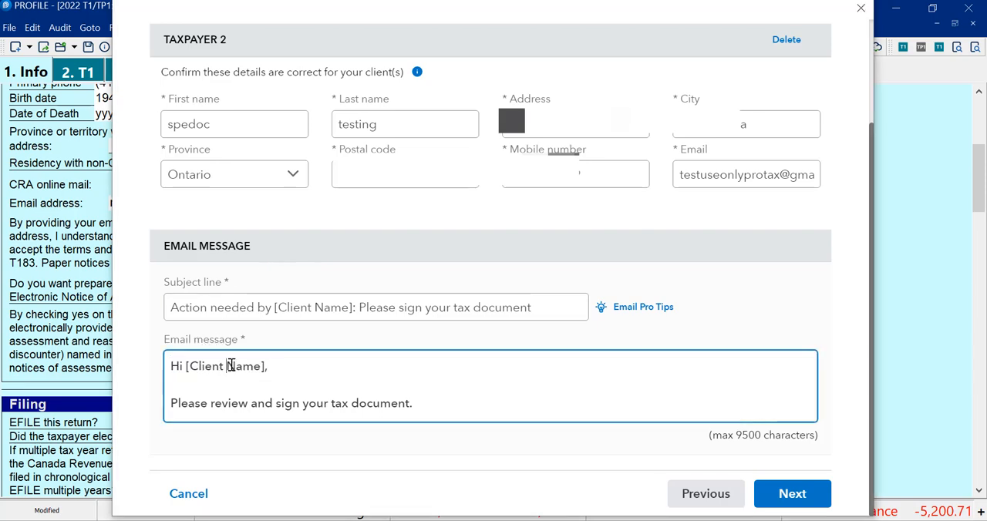
{"action": "triple_click", "coordinate": [273, 407]}
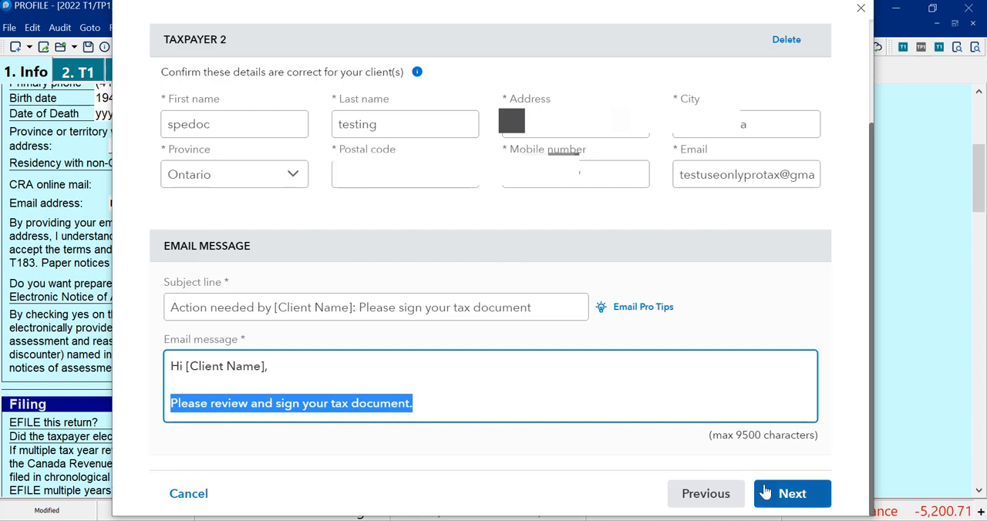
{"action": "left_click", "coordinate": [786, 493]}
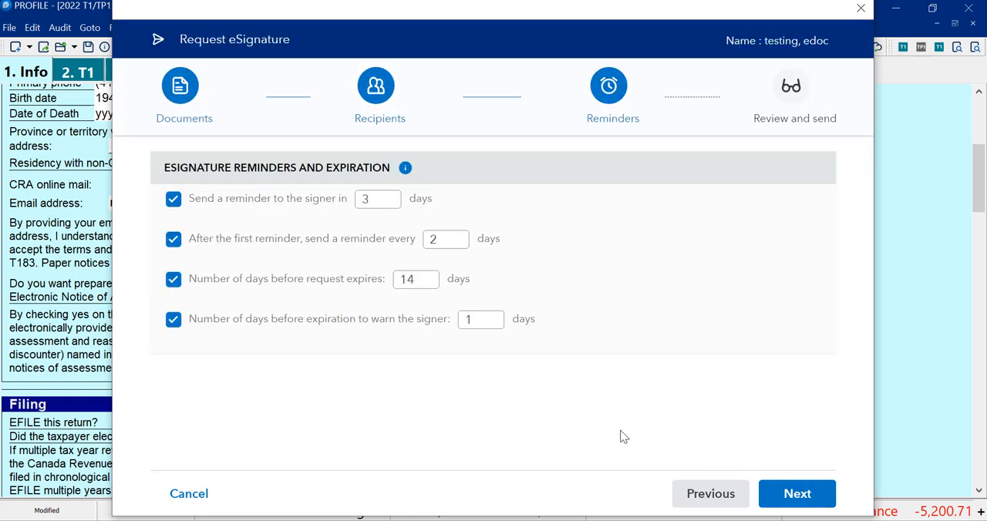
Disable all four reminder and expiration options, then send the eSignature request from the review stage.
{"action": "left_click", "coordinate": [173, 201]}
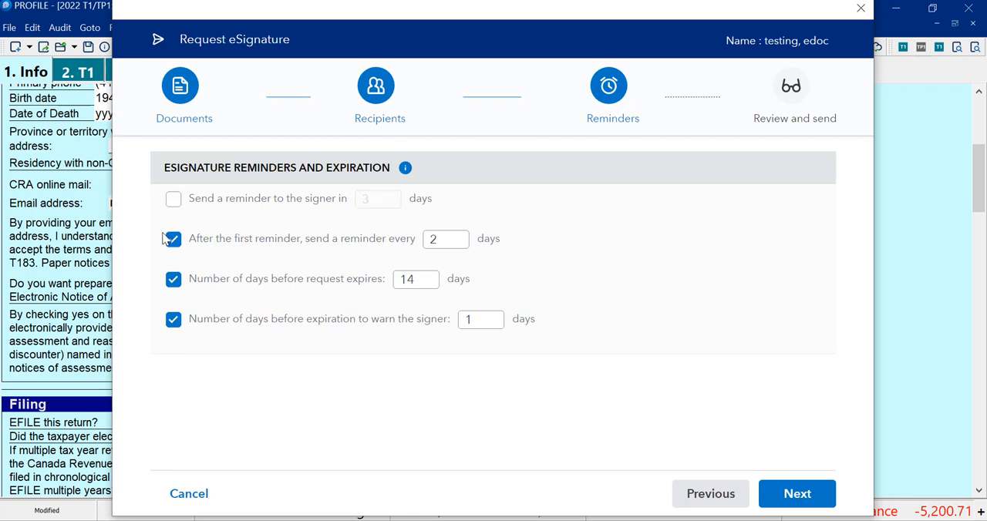
{"action": "left_click", "coordinate": [174, 241]}
{"action": "left_click", "coordinate": [175, 283]}
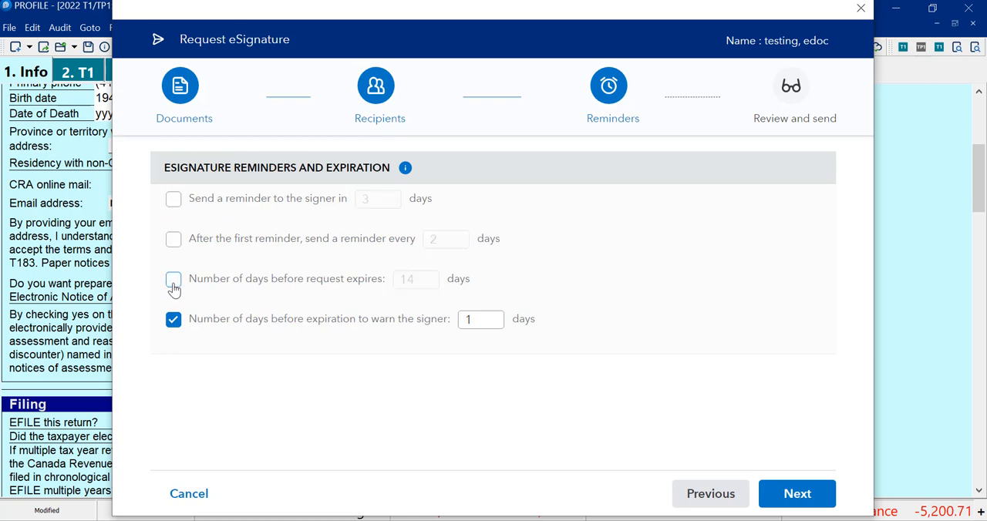
{"action": "left_click", "coordinate": [174, 321]}
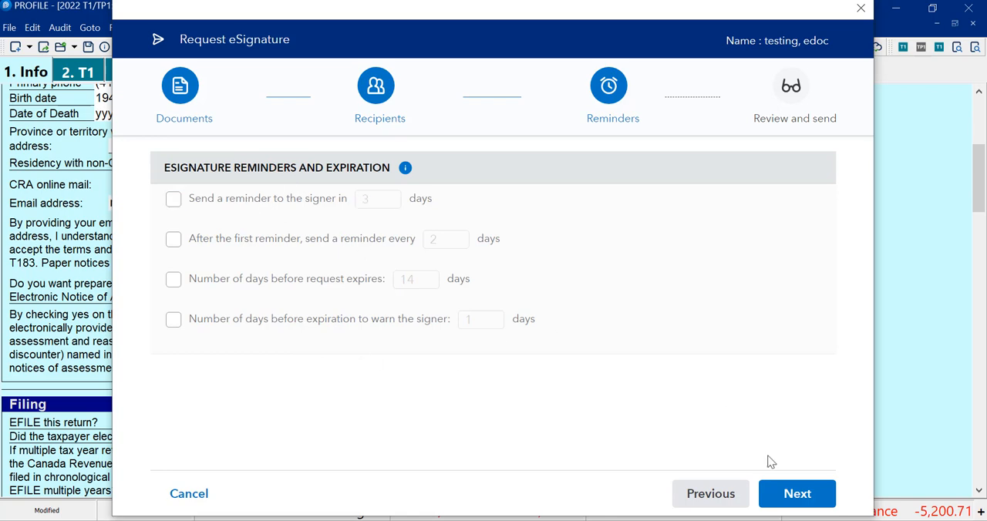
{"action": "left_click", "coordinate": [794, 503]}
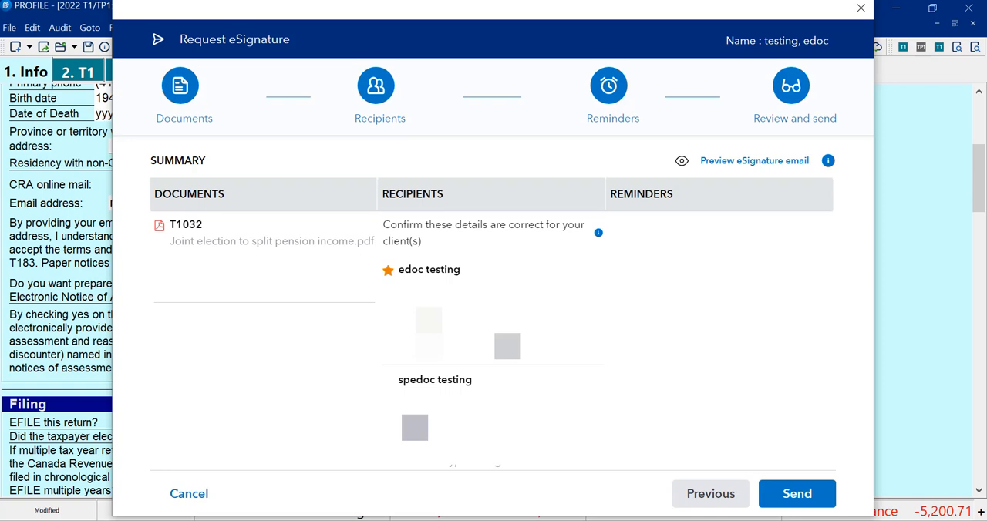
{"action": "left_click", "coordinate": [777, 492]}
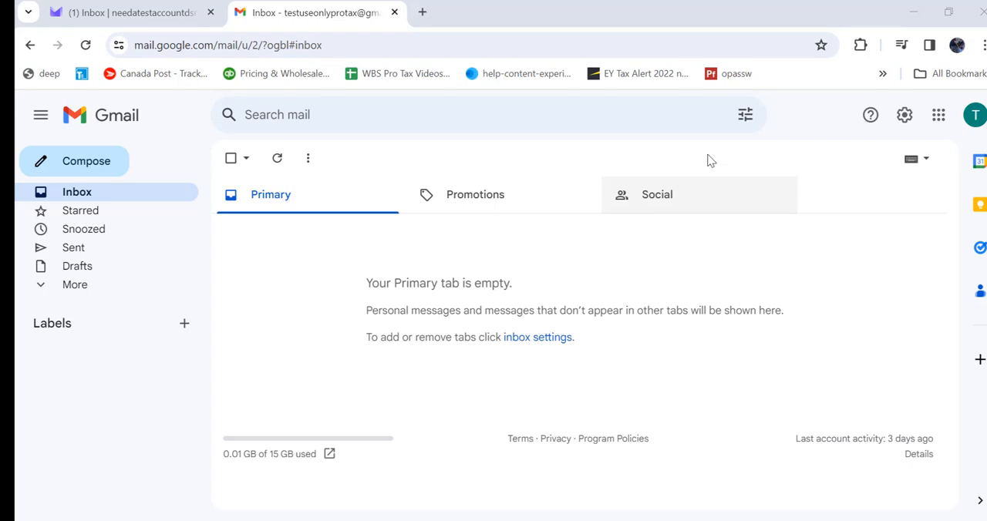
Check both taxpayers' inboxes and open the first taxpayer's signing request from the Intuit email in Proton Mail.
{"action": "left_click", "coordinate": [91, 16]}
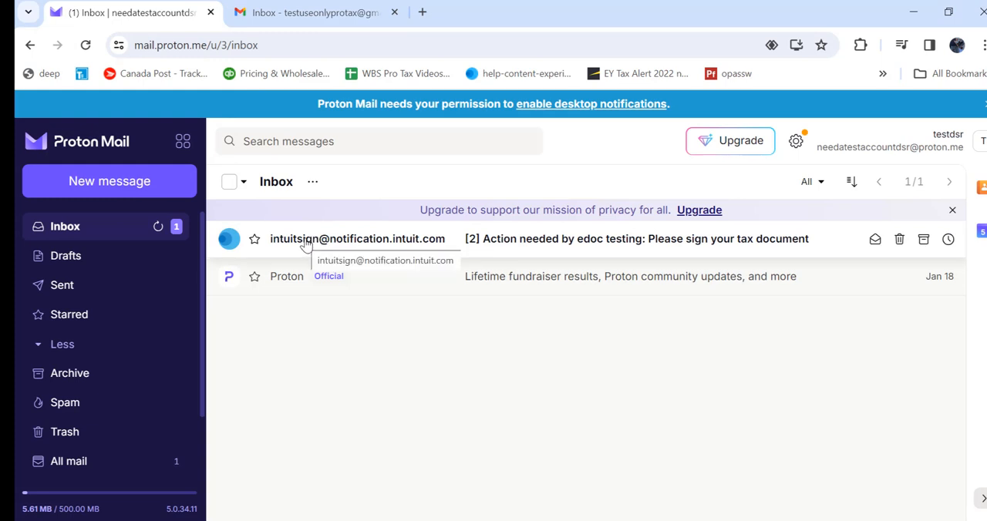
{"action": "left_click", "coordinate": [311, 20]}
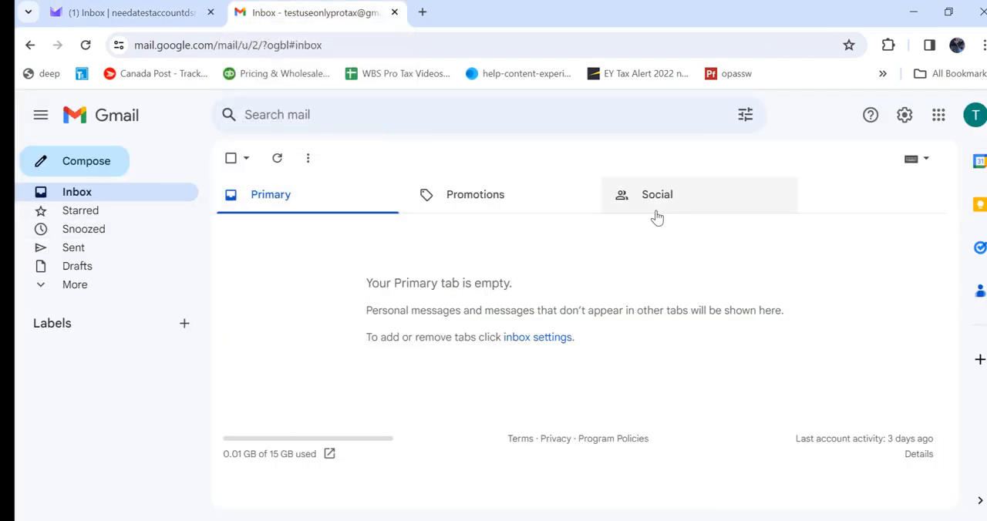
{"action": "left_click", "coordinate": [176, 26]}
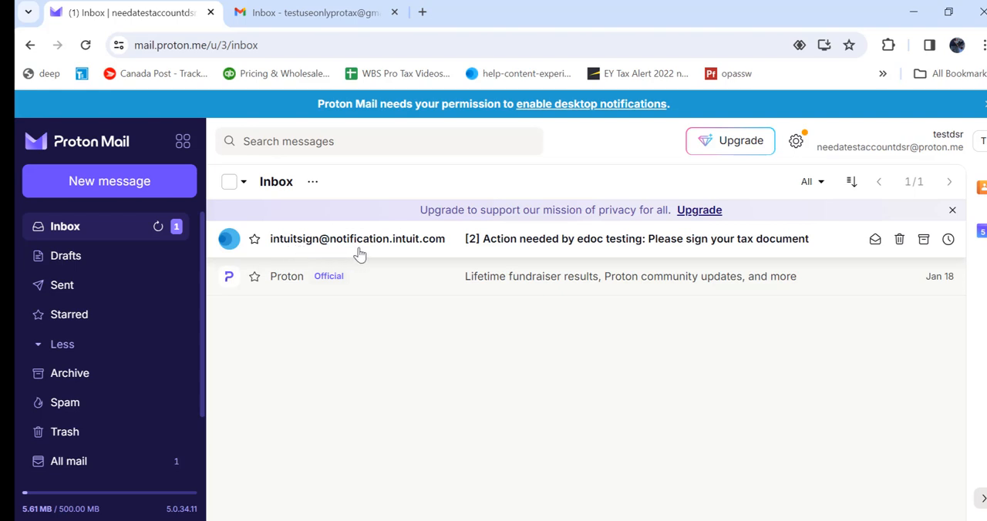
{"action": "left_click", "coordinate": [419, 253]}
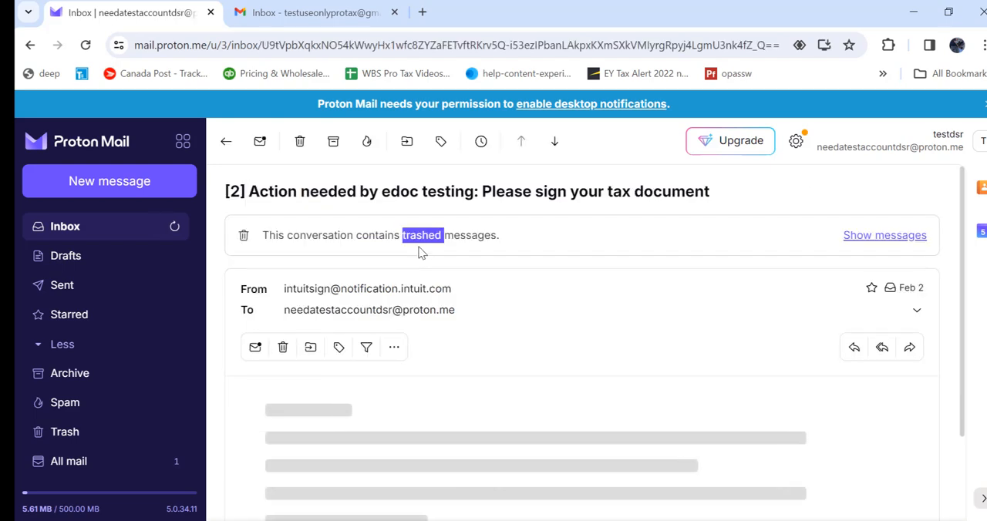
{"action": "scroll", "coordinate": [567, 343], "scroll_direction": "down", "scroll_amount": 5}
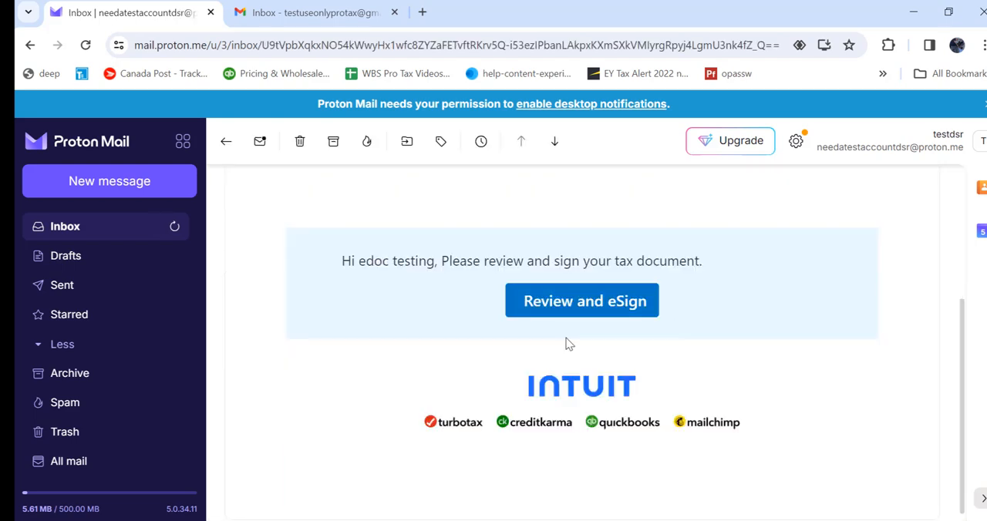
{"action": "left_click", "coordinate": [578, 301]}
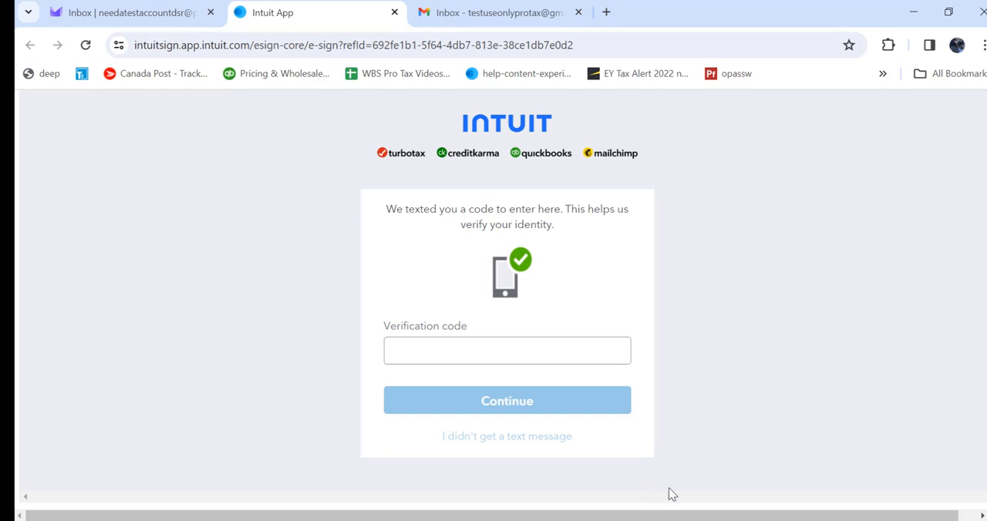
Enter the texted verification code and continue to the first taxpayer's document.
{"action": "left_click", "coordinate": [481, 359]}
{"action": "key", "text": "ctrl+v"}
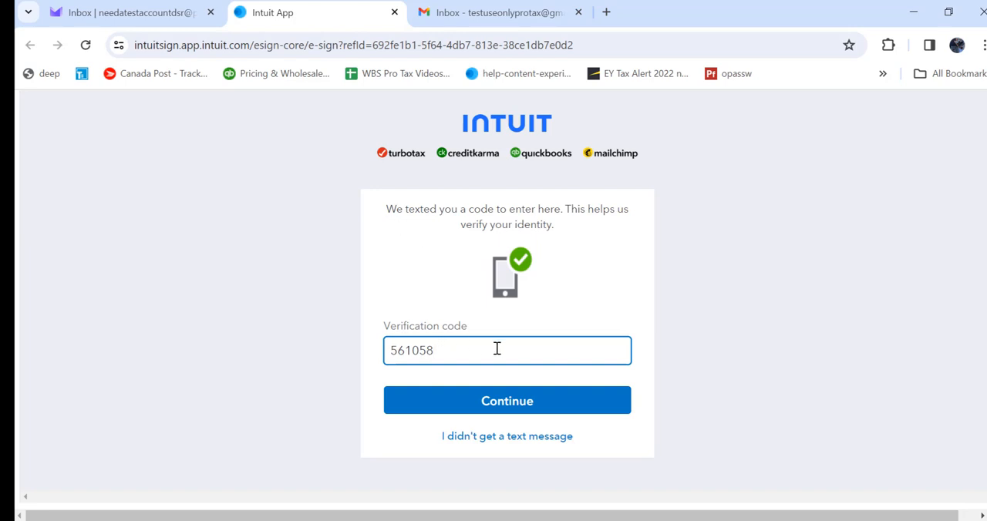
{"action": "left_click", "coordinate": [482, 405]}
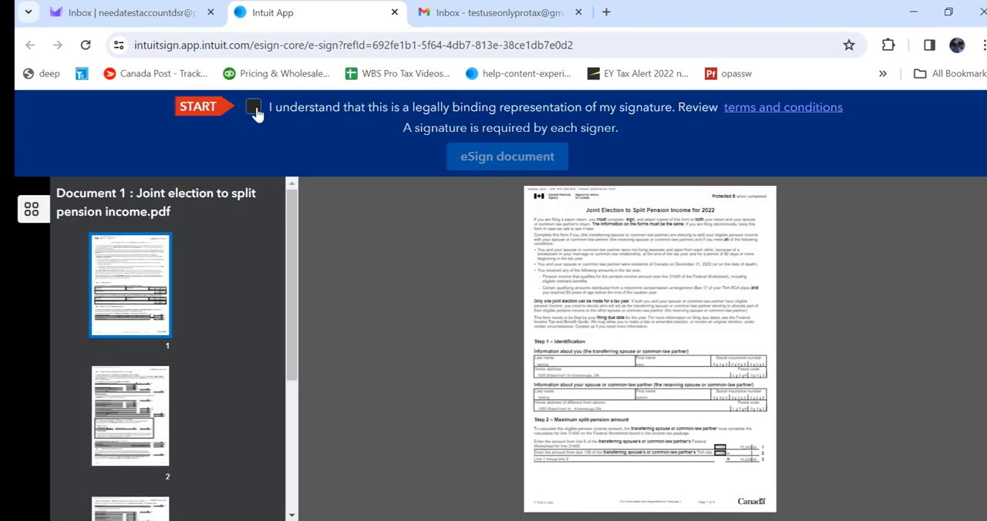
Accept the legally binding signature statement and start eSigning the joint election document.
{"action": "left_click", "coordinate": [254, 107]}
{"action": "left_click", "coordinate": [254, 107]}
{"action": "left_click", "coordinate": [253, 107]}
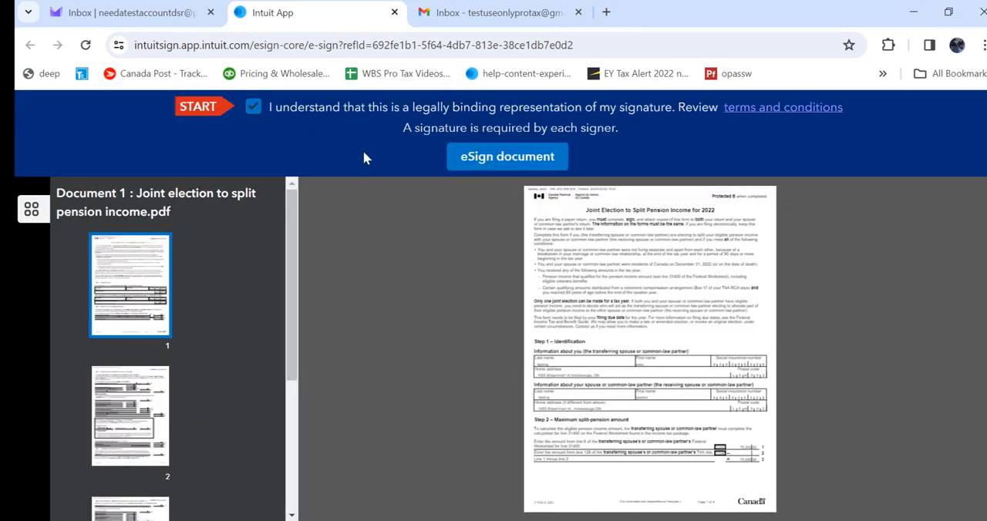
{"action": "left_click", "coordinate": [478, 173]}
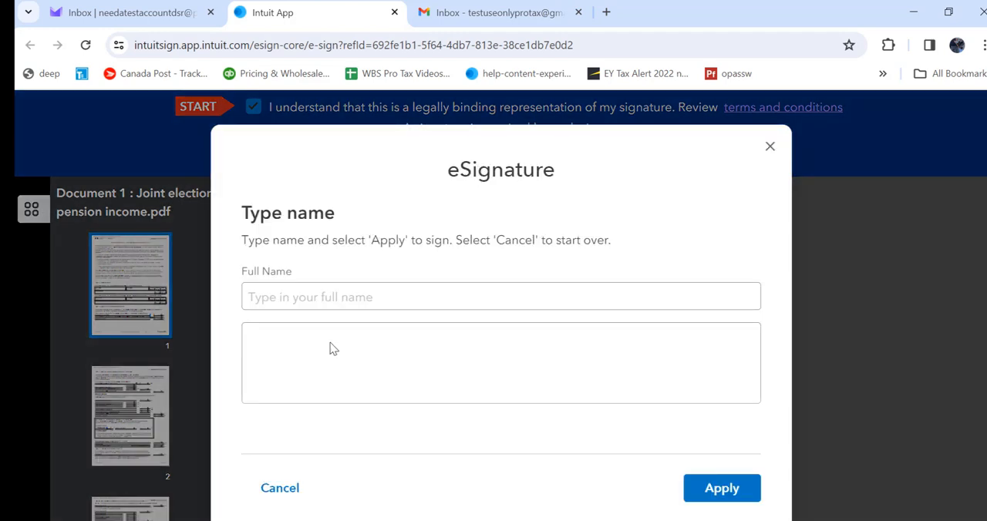
Apply the signer's full name as the eSignature, send the signed document, and close the signing page.
{"action": "left_click", "coordinate": [301, 306]}
{"action": "left_click", "coordinate": [300, 305]}
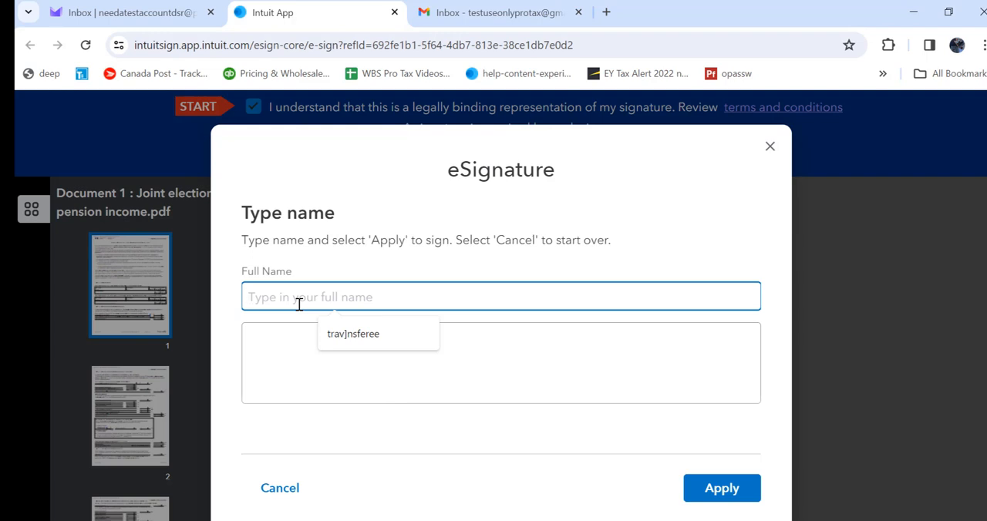
{"action": "type", "text": "FR"}
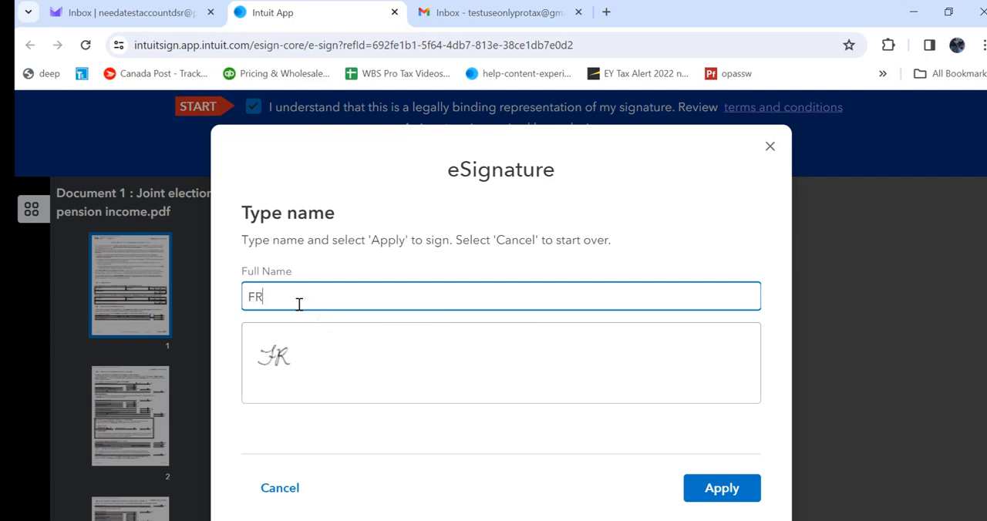
{"action": "type", "text": "RFFRRFF"}
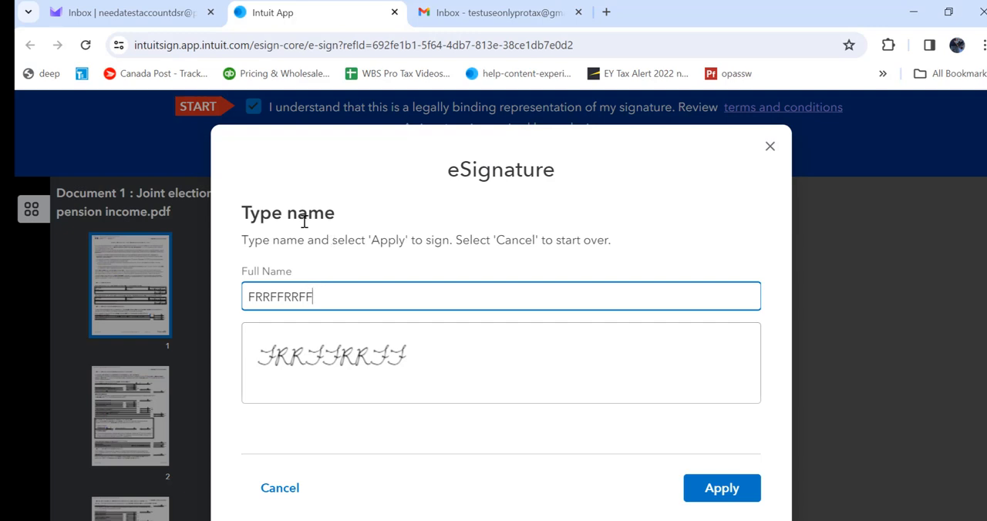
{"action": "left_click", "coordinate": [722, 491]}
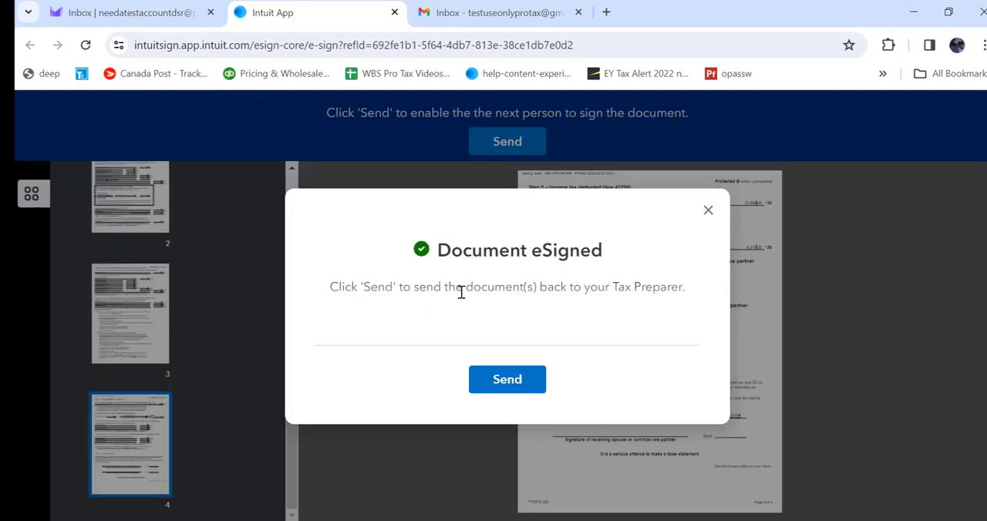
{"action": "left_click", "coordinate": [507, 379]}
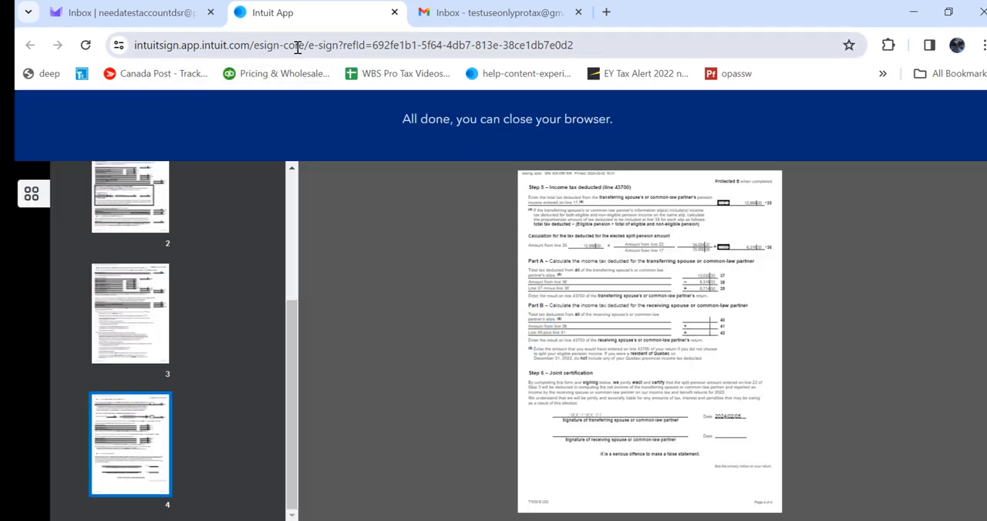
{"action": "left_click", "coordinate": [394, 13]}
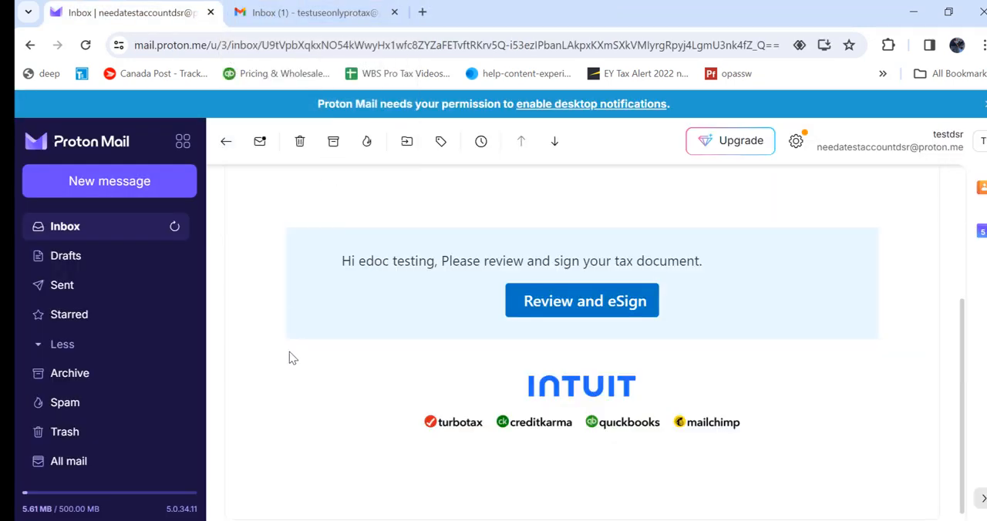
Open the second taxpayer's signing email in Gmail and follow its link to review and eSign the document.
{"action": "left_click", "coordinate": [280, 17]}
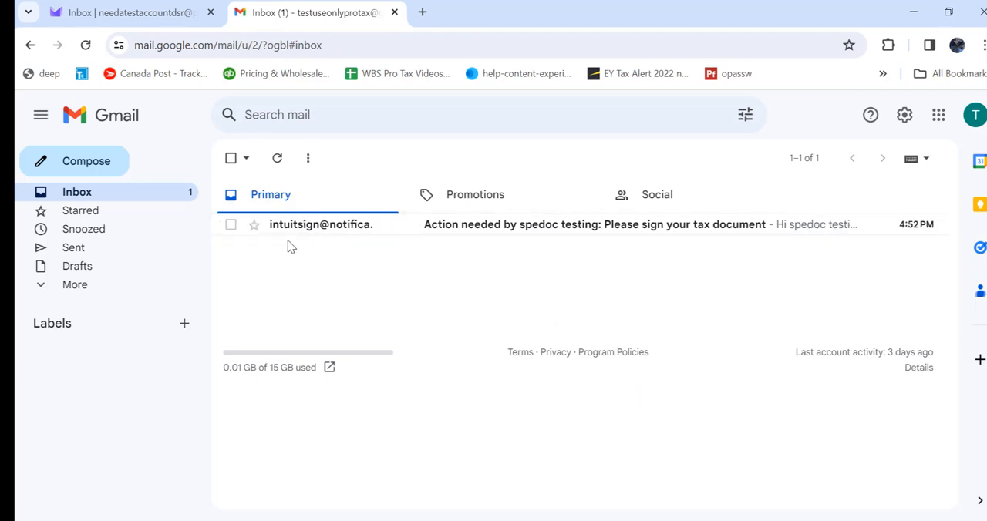
{"action": "left_click", "coordinate": [485, 240]}
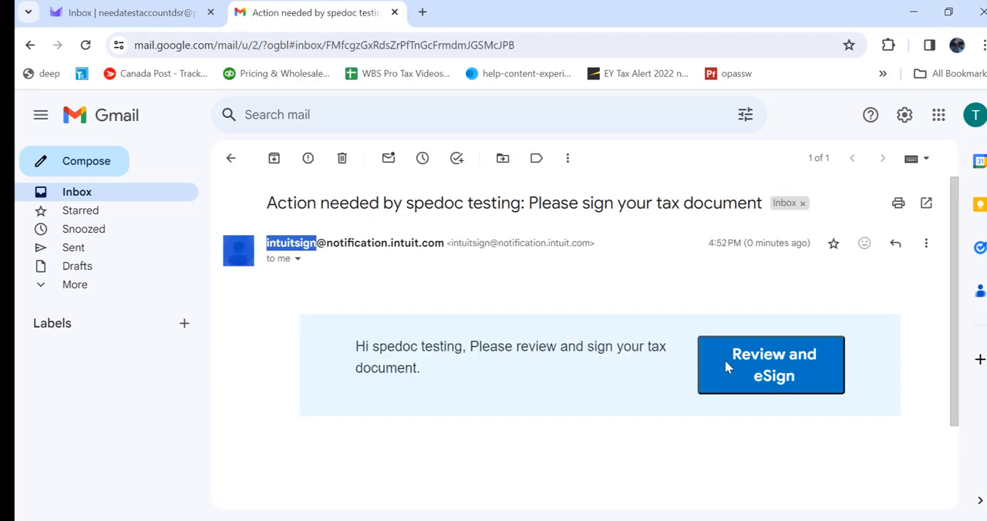
{"action": "left_click", "coordinate": [789, 368]}
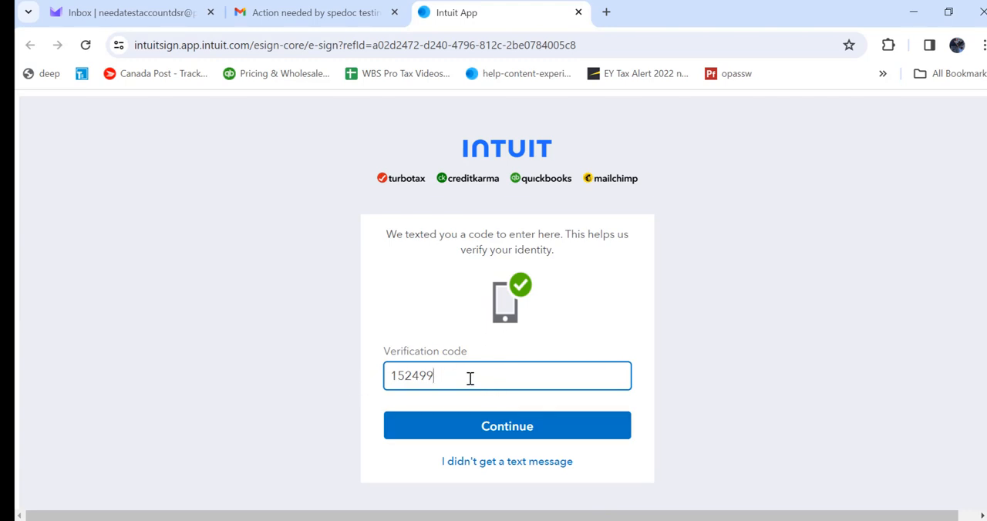
Submit the texted verification code, accept the legally binding signature statement, and start eSigning the second taxpayer's joint election document.
{"action": "left_click", "coordinate": [446, 426]}
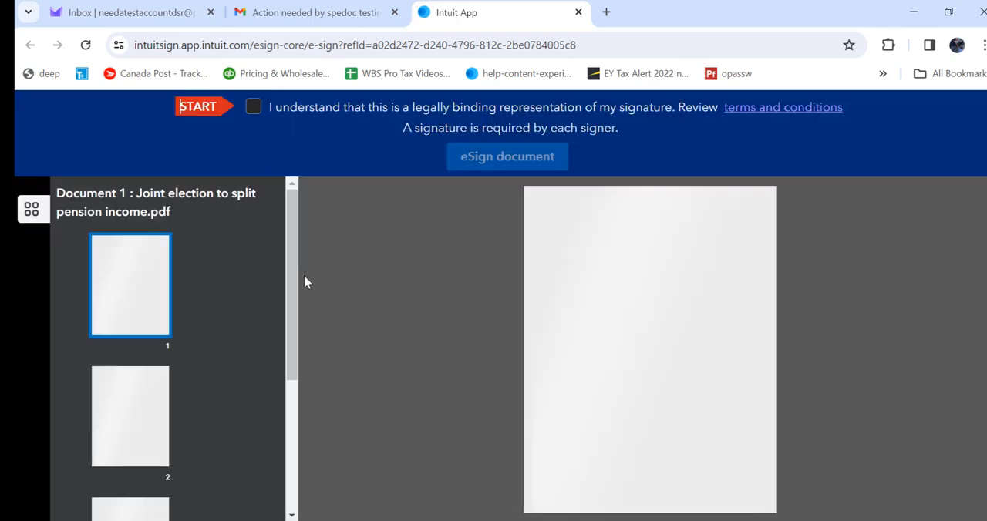
{"action": "left_click", "coordinate": [253, 109]}
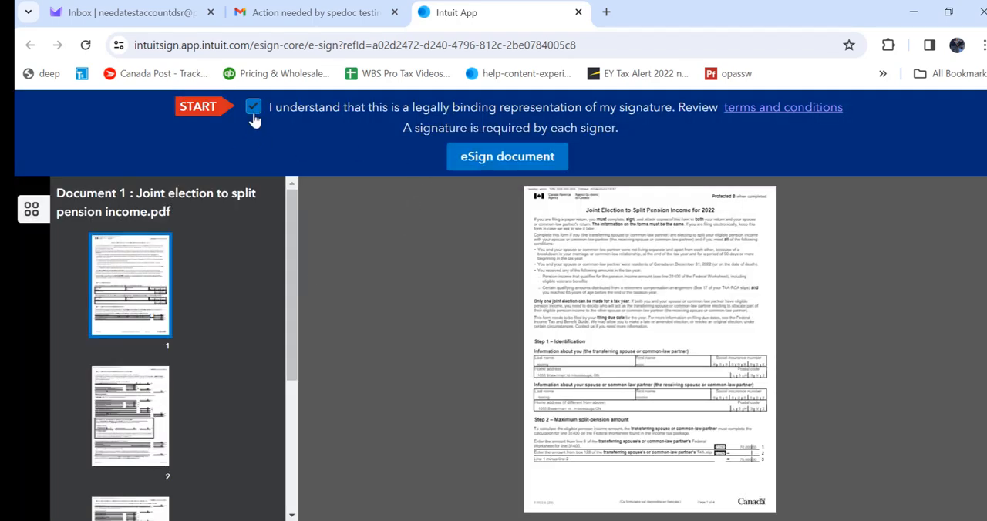
{"action": "left_click", "coordinate": [494, 159]}
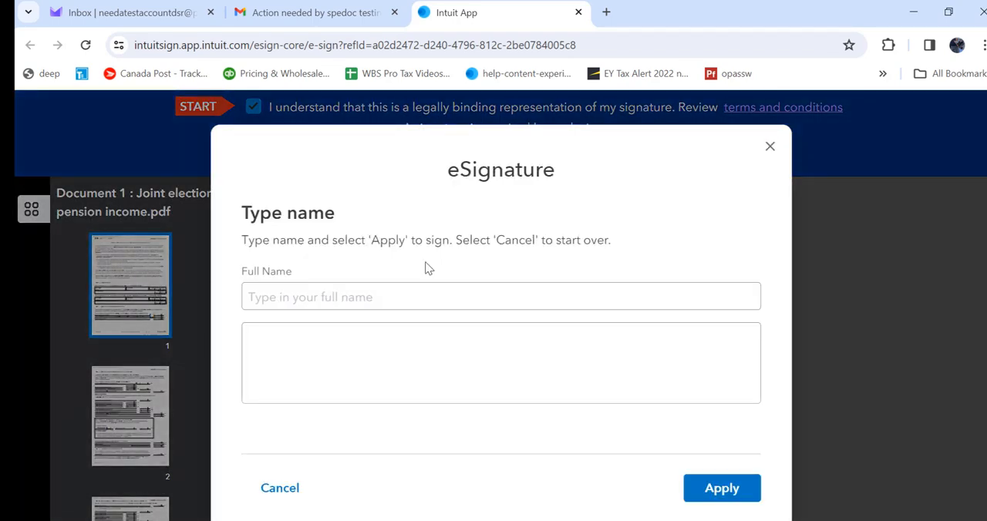
Apply the second signer's full name as the eSignature and send the signed document to the tax preparer.
{"action": "left_click", "coordinate": [370, 291]}
{"action": "type", "text": "OTHER TRANSFEREE"}
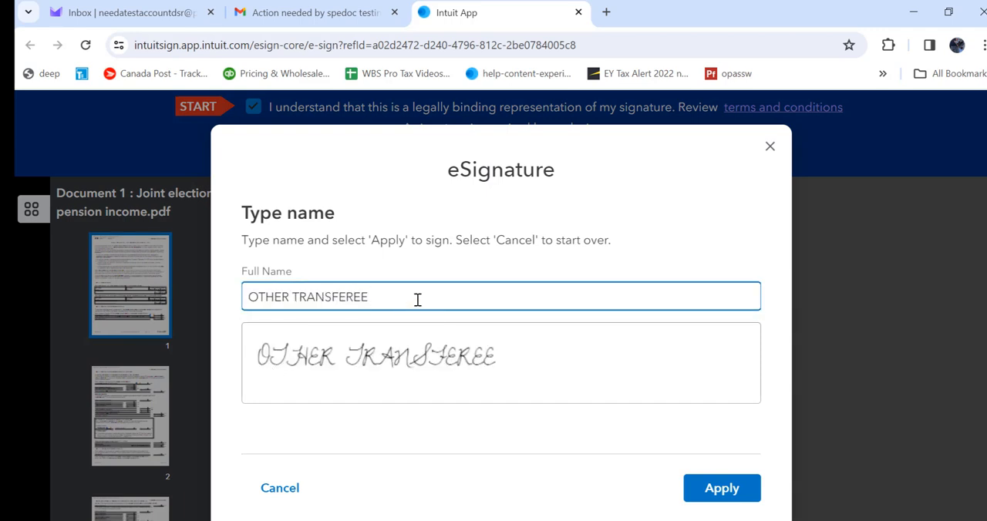
{"action": "left_click", "coordinate": [717, 491]}
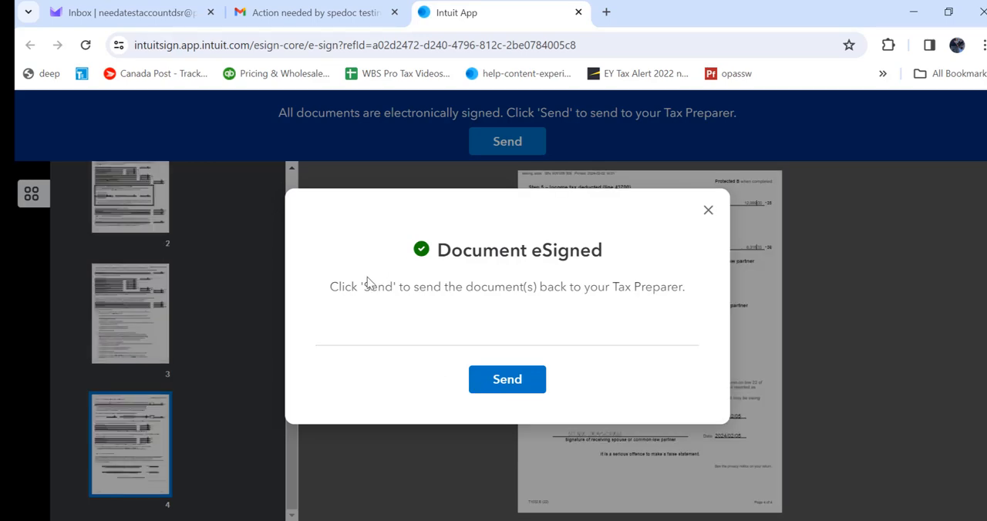
{"action": "left_click", "coordinate": [496, 390]}
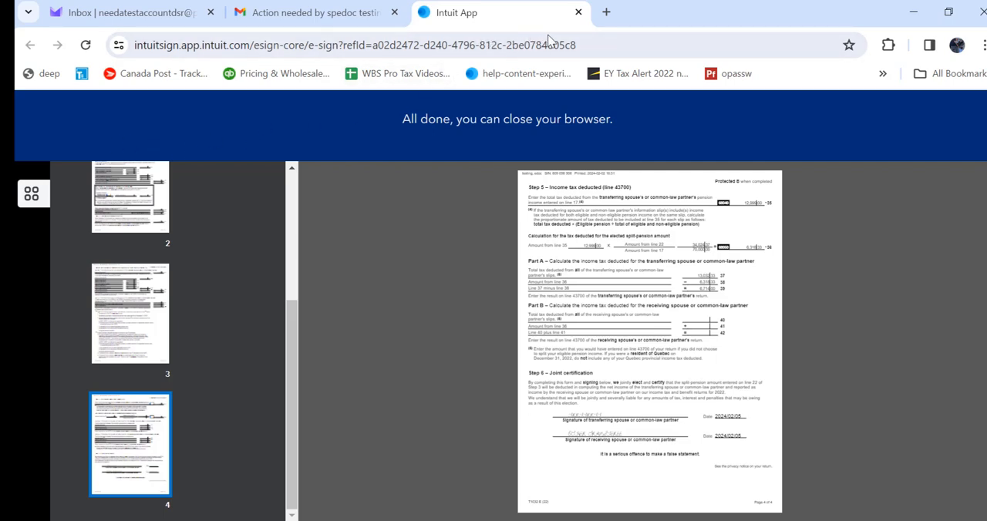
Close the signing page, delete the signing email in Gmail, and return to the other taxpayer's inbox.
{"action": "left_click", "coordinate": [578, 12]}
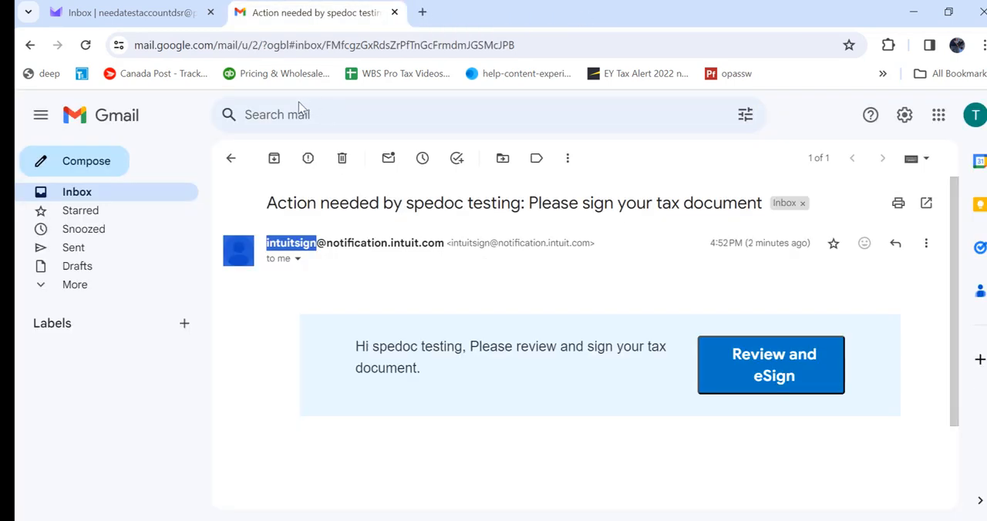
{"action": "left_click", "coordinate": [343, 160]}
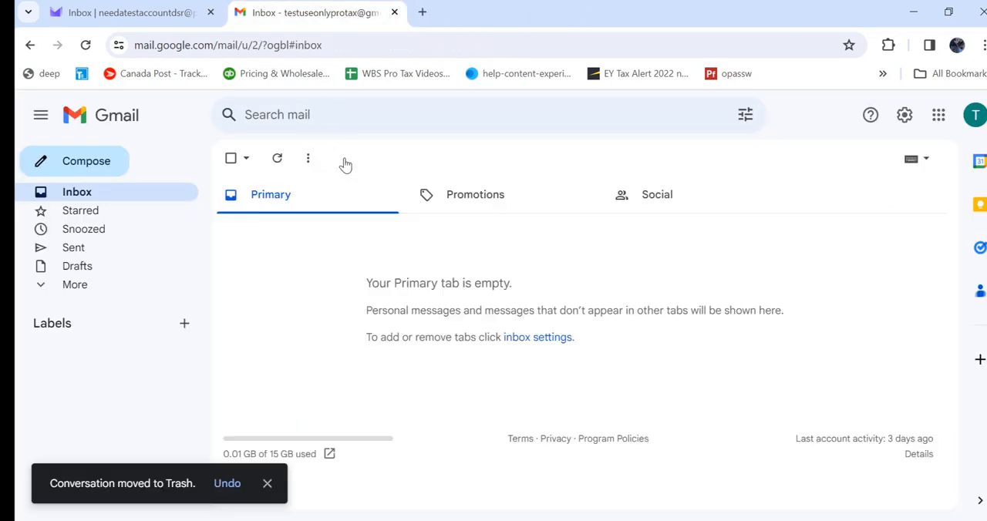
{"action": "left_click", "coordinate": [129, 12]}
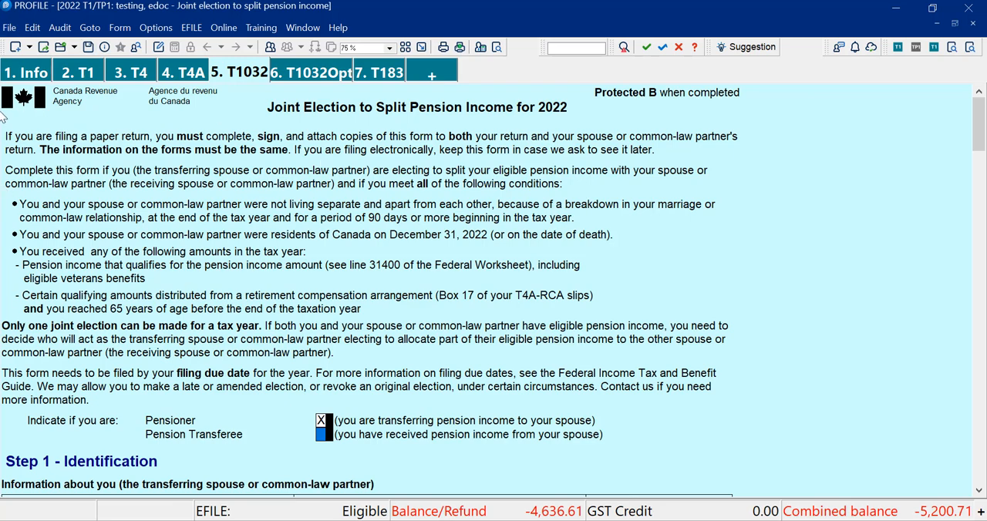
Switch to ProFile, open its eSignature dashboard, and expand all requests of the client with the 02/05/2024 activity.
{"action": "left_click", "coordinate": [9, 27]}
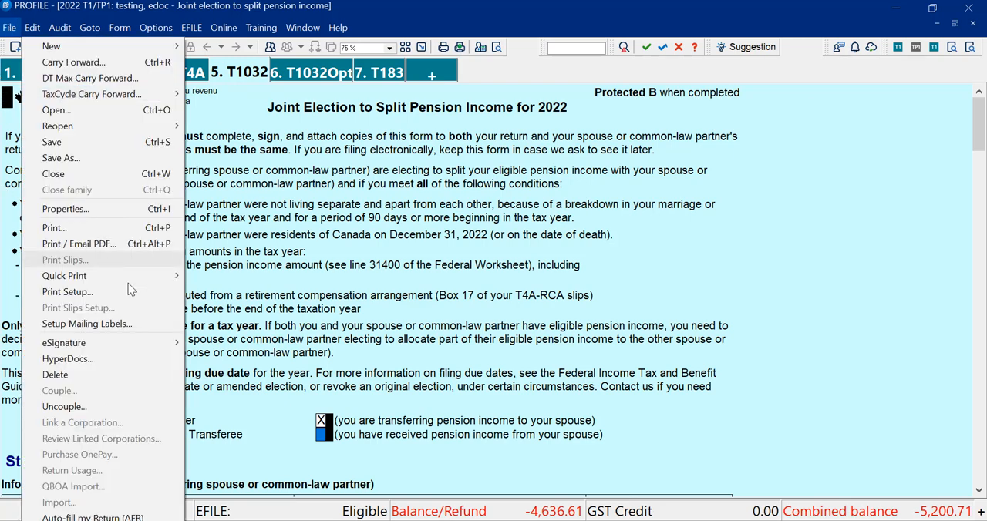
{"action": "left_click", "coordinate": [123, 346]}
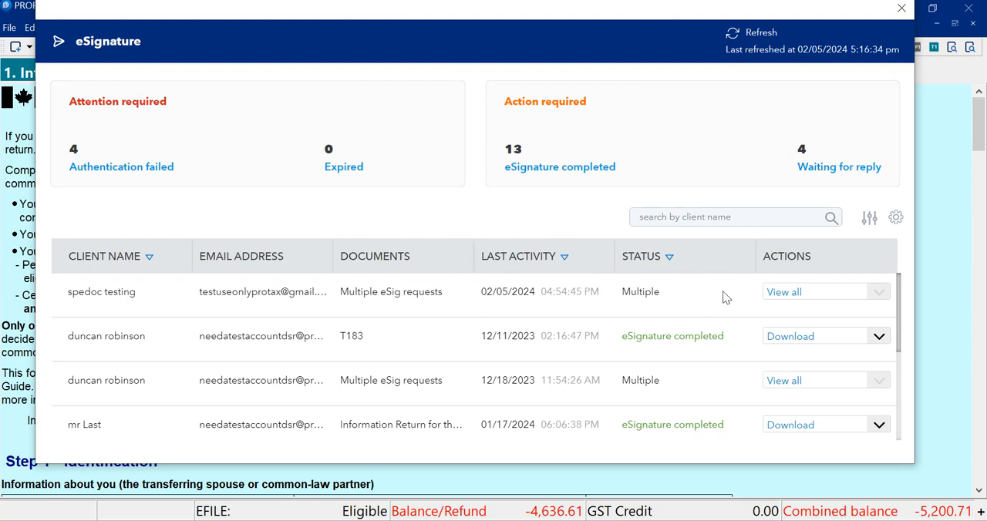
{"action": "double_click", "coordinate": [636, 296]}
{"action": "left_click", "coordinate": [807, 292]}
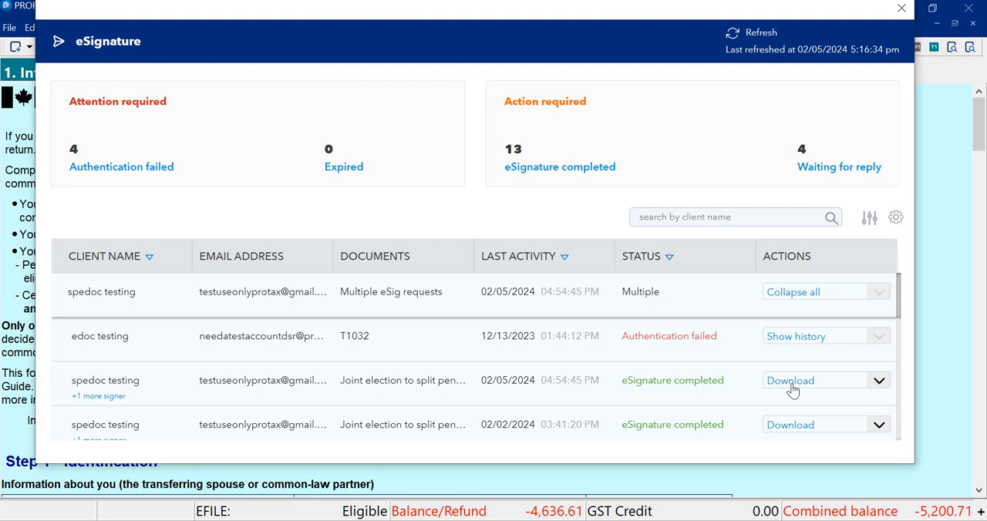
Download the completed 02/05/2024 joint election request as a zipped folder into New folder (2) on the Desktop and open the archive.
{"action": "left_click", "coordinate": [791, 386]}
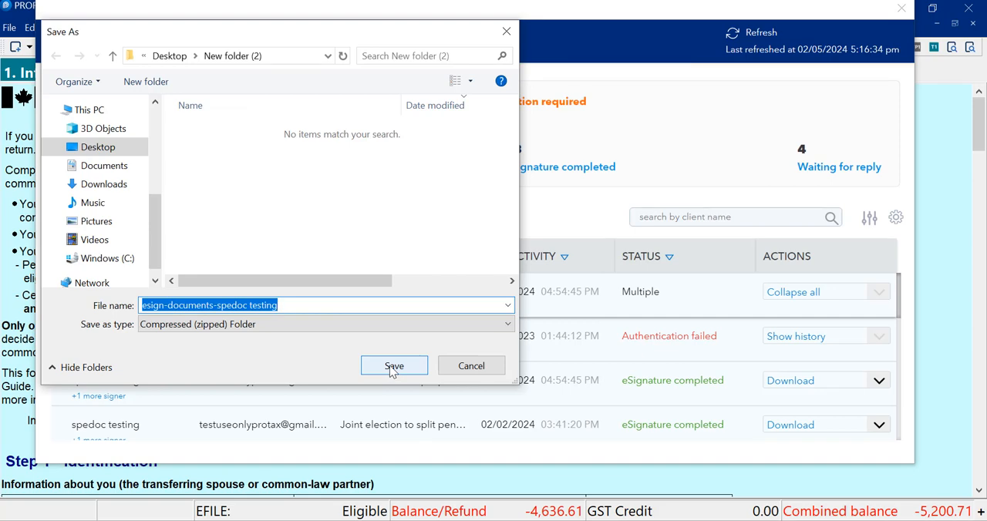
{"action": "left_click", "coordinate": [393, 367]}
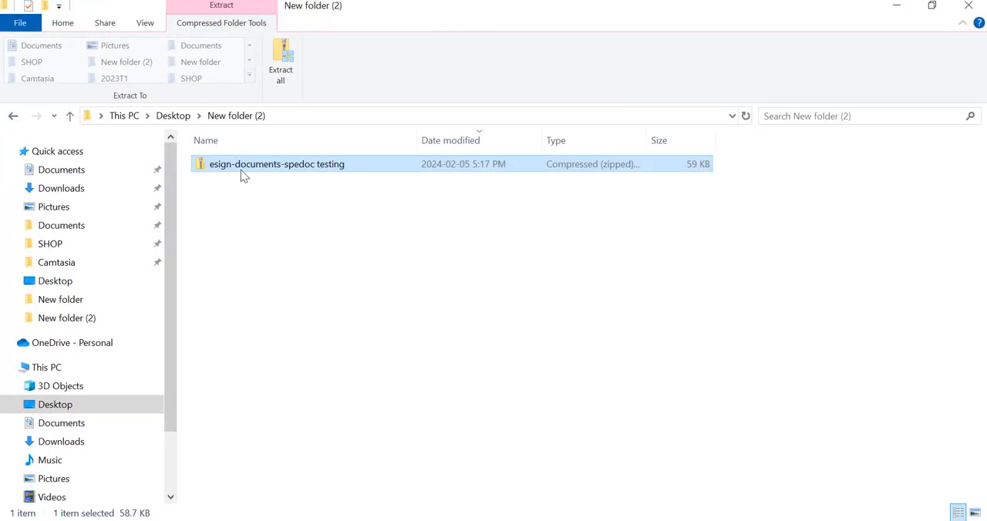
{"action": "double_click", "coordinate": [240, 164]}
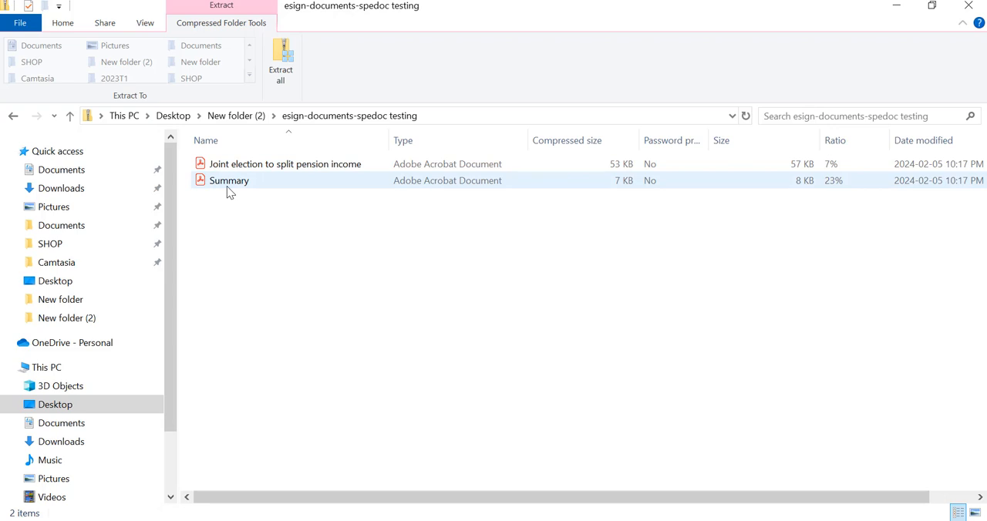
Open the Joint election to split pension income PDF from the archive and examine both signatures under Step 6 – Joint certification.
{"action": "left_click", "coordinate": [291, 180]}
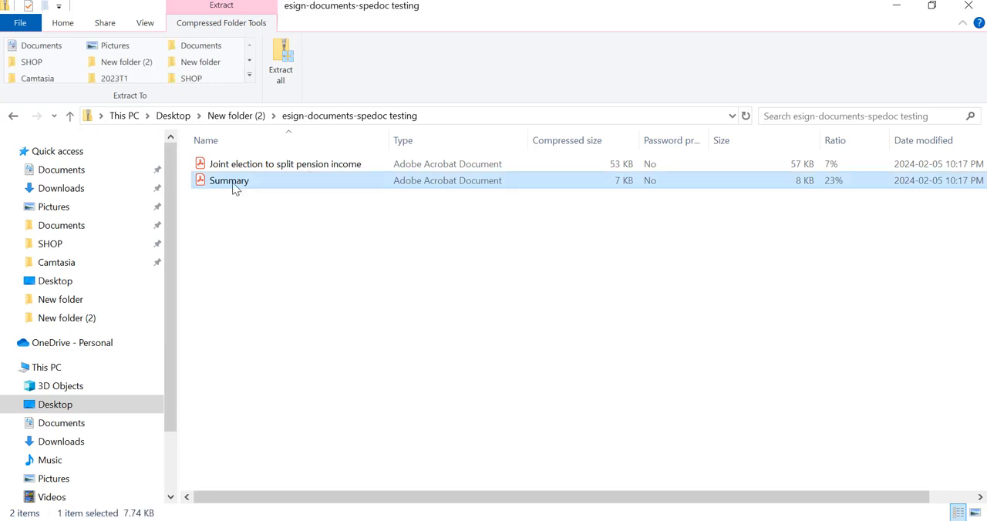
{"action": "left_click", "coordinate": [271, 163]}
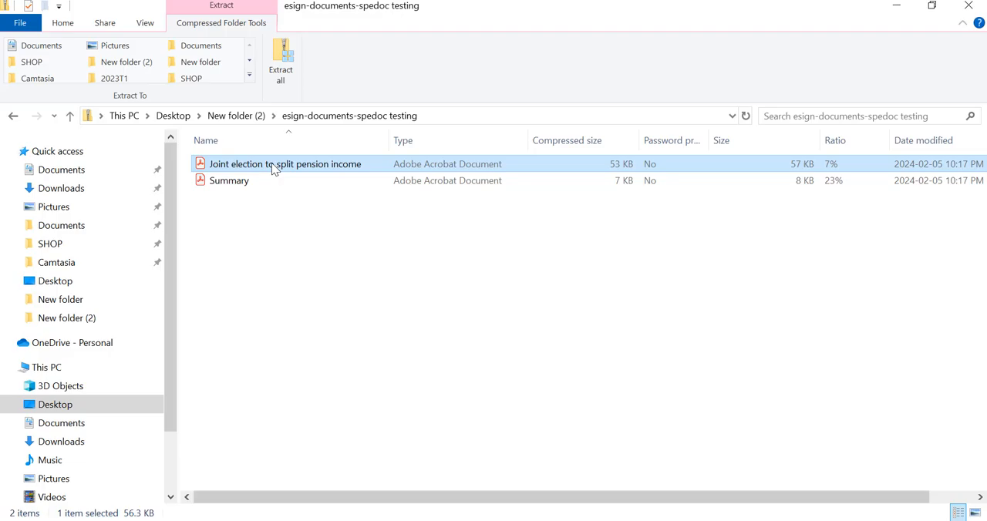
{"action": "double_click", "coordinate": [271, 164]}
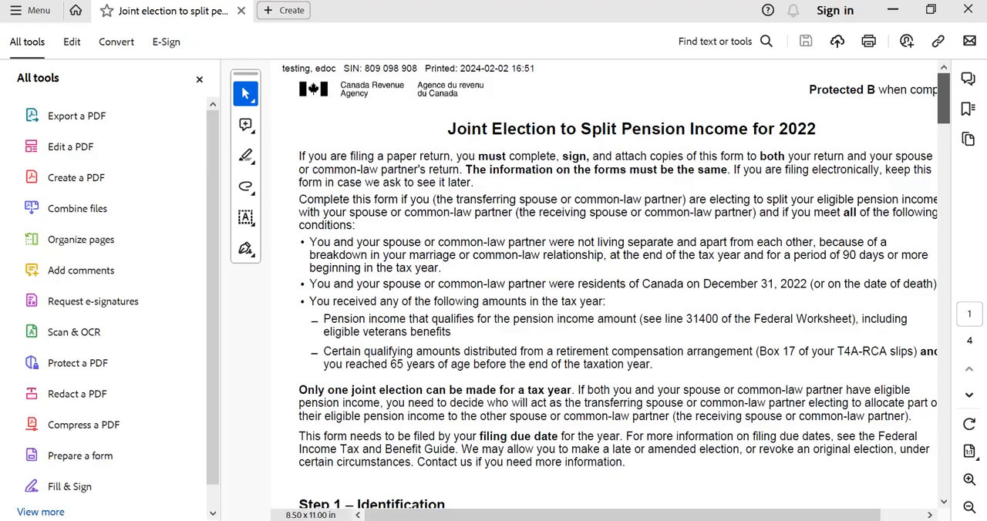
{"action": "left_click_drag", "start_coordinate": [944, 94], "coordinate": [973, 506]}
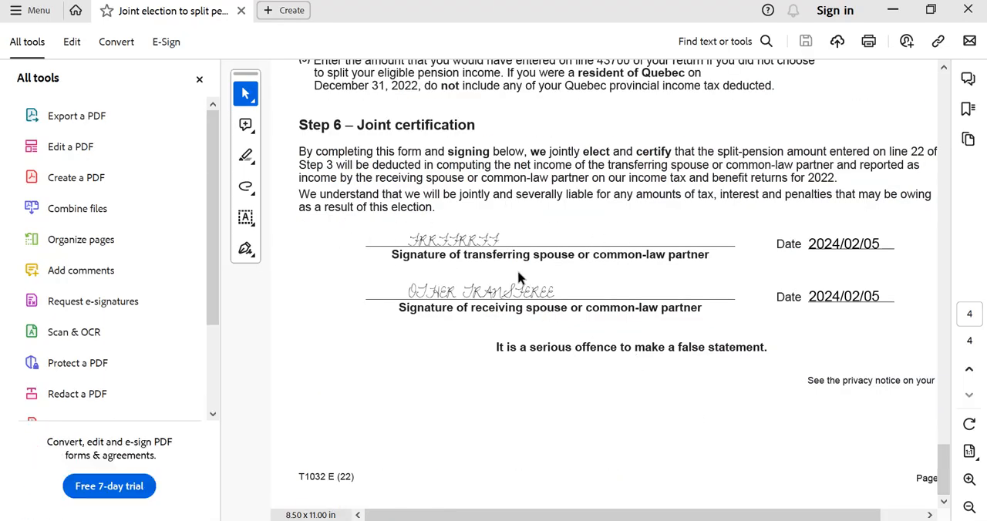
{"action": "key", "text": "ctrl+a"}
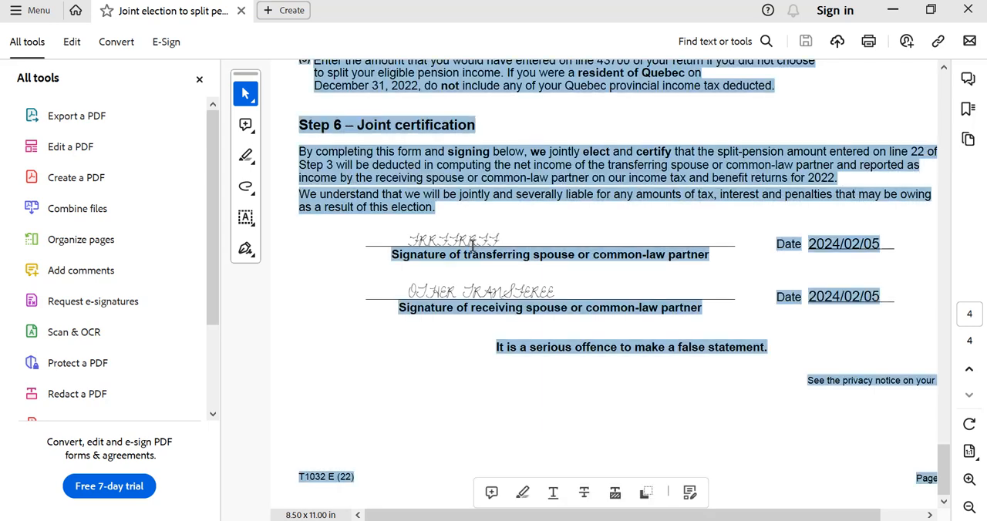
{"action": "left_click", "coordinate": [473, 245]}
{"action": "left_click_drag", "start_coordinate": [406, 296], "coordinate": [541, 291]}
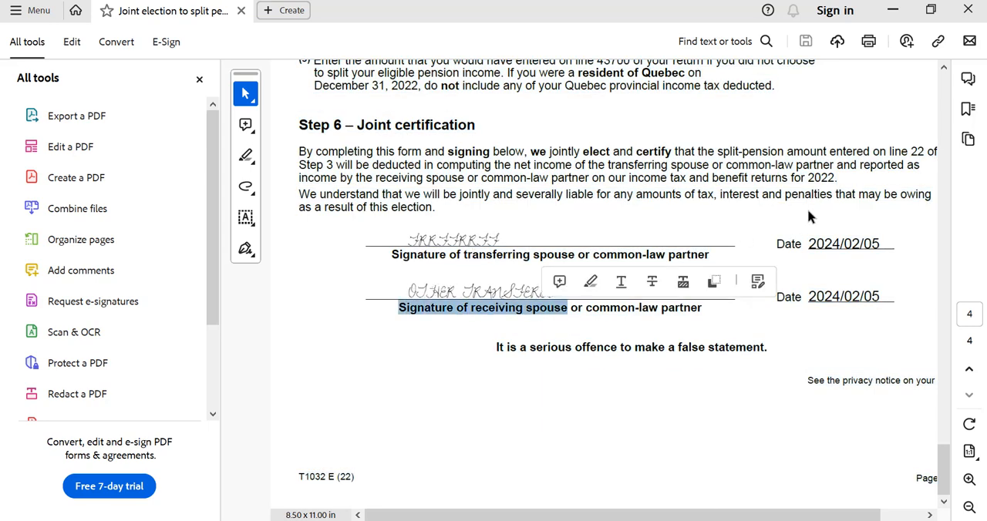